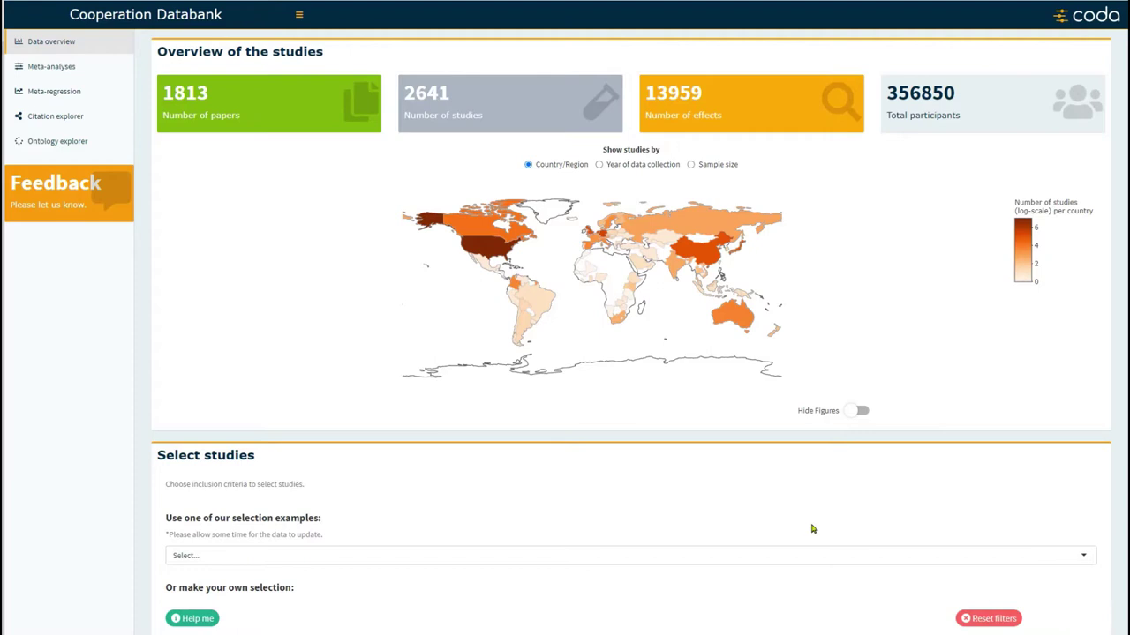
Filter Treatment 1 to generic variable Punishment, specific variable Punishment treatment, value 1
{"action": "scroll", "coordinate": [813, 529], "scroll_direction": "down", "scroll_amount": 3}
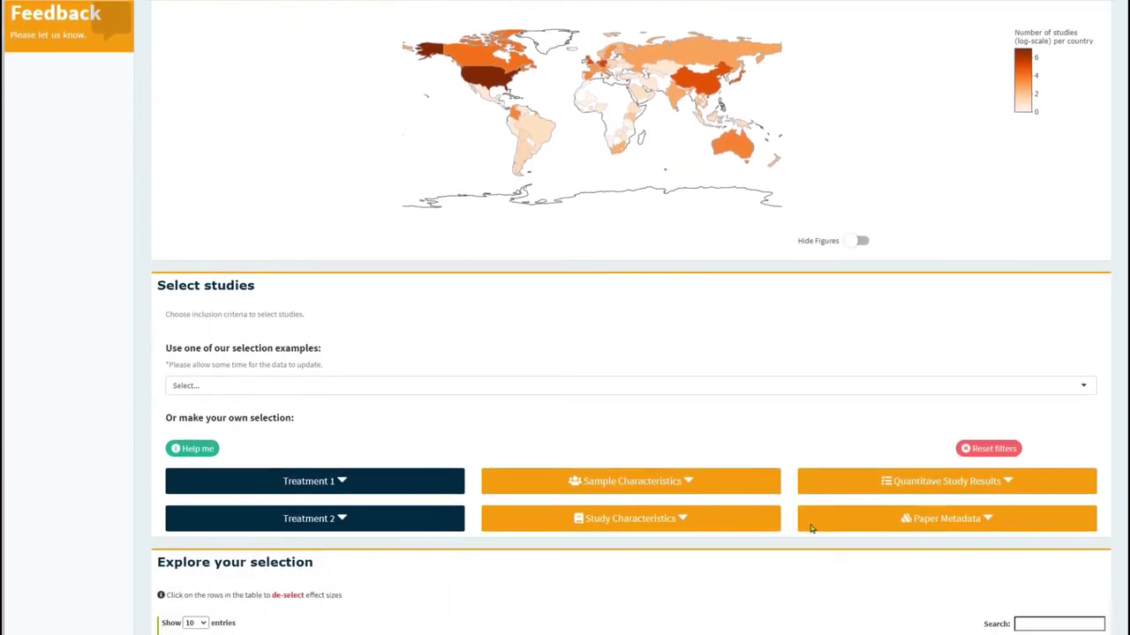
{"action": "left_click", "coordinate": [407, 480]}
{"action": "scroll", "coordinate": [409, 480], "scroll_direction": "down", "scroll_amount": 3}
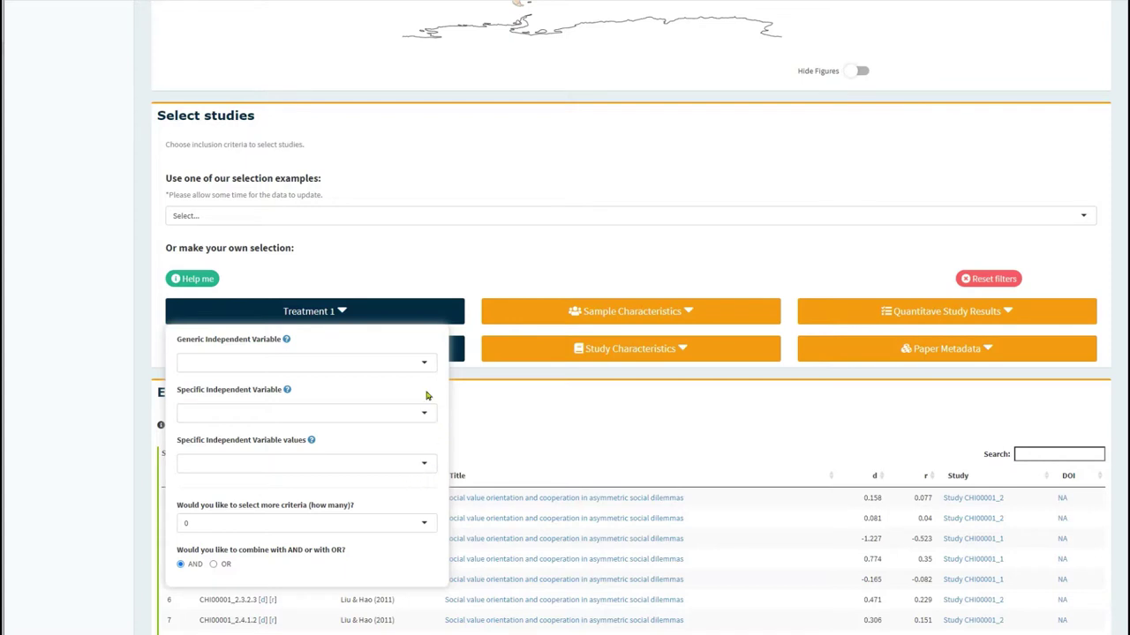
{"action": "left_click", "coordinate": [422, 364]}
{"action": "type", "text": "pu"}
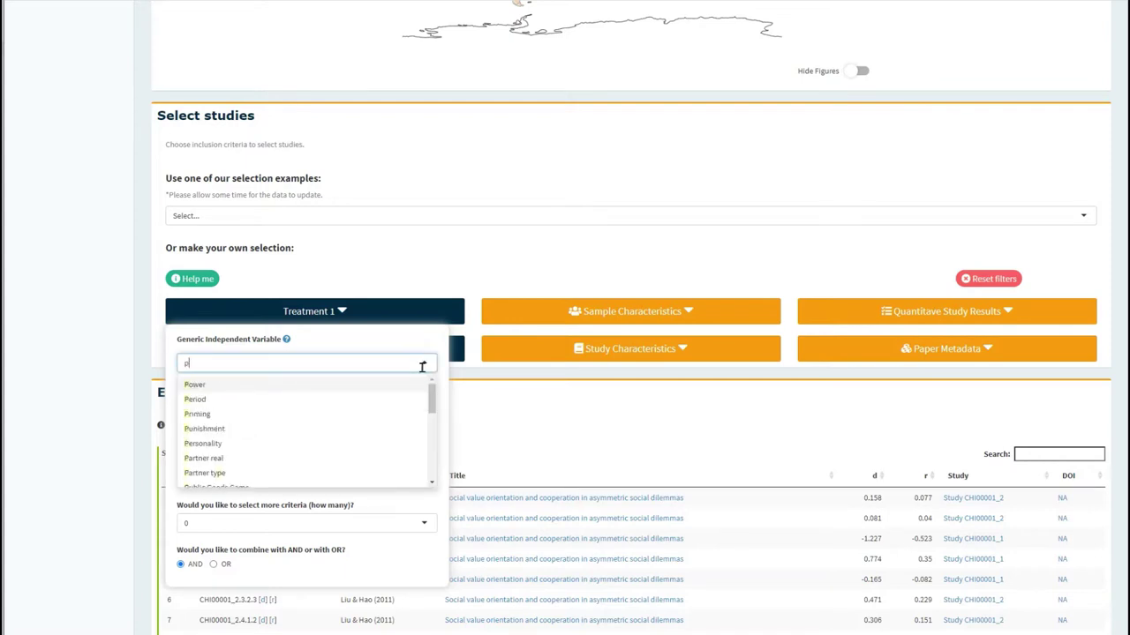
{"action": "left_click", "coordinate": [347, 391]}
{"action": "left_click", "coordinate": [349, 432]}
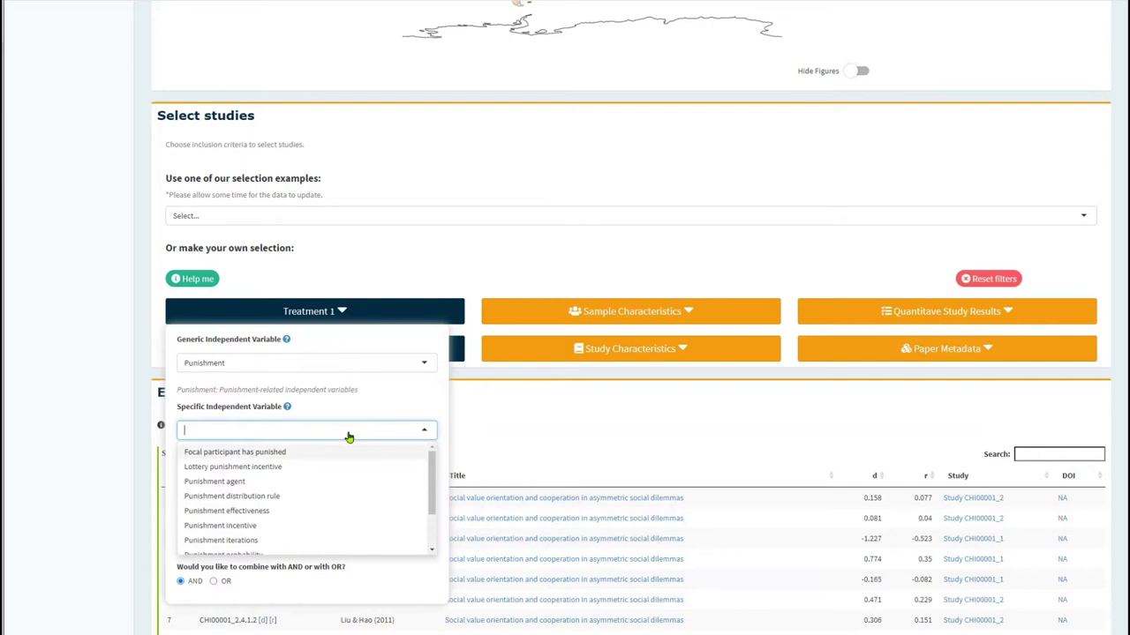
{"action": "scroll", "coordinate": [365, 497], "scroll_direction": "down", "scroll_amount": 3}
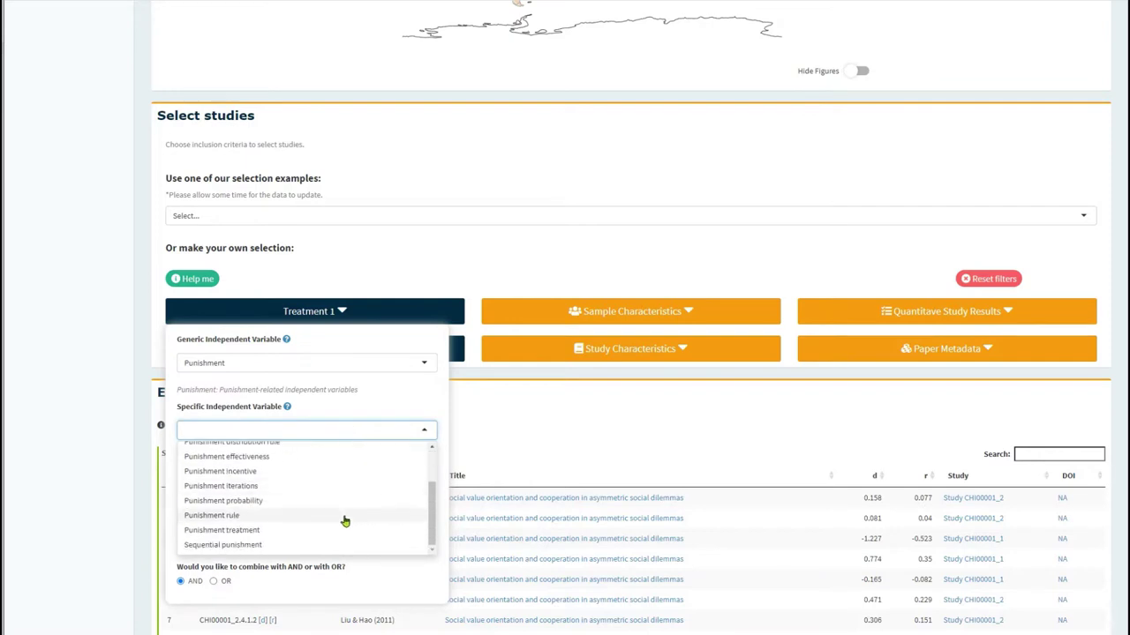
{"action": "left_click", "coordinate": [344, 531]}
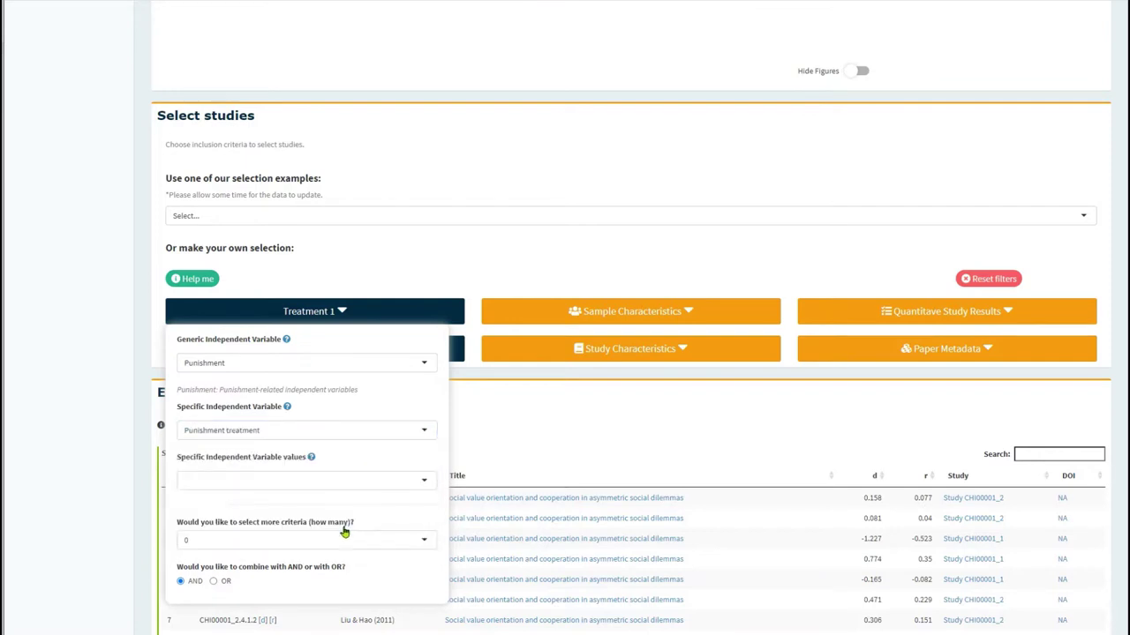
{"action": "left_click", "coordinate": [395, 488]}
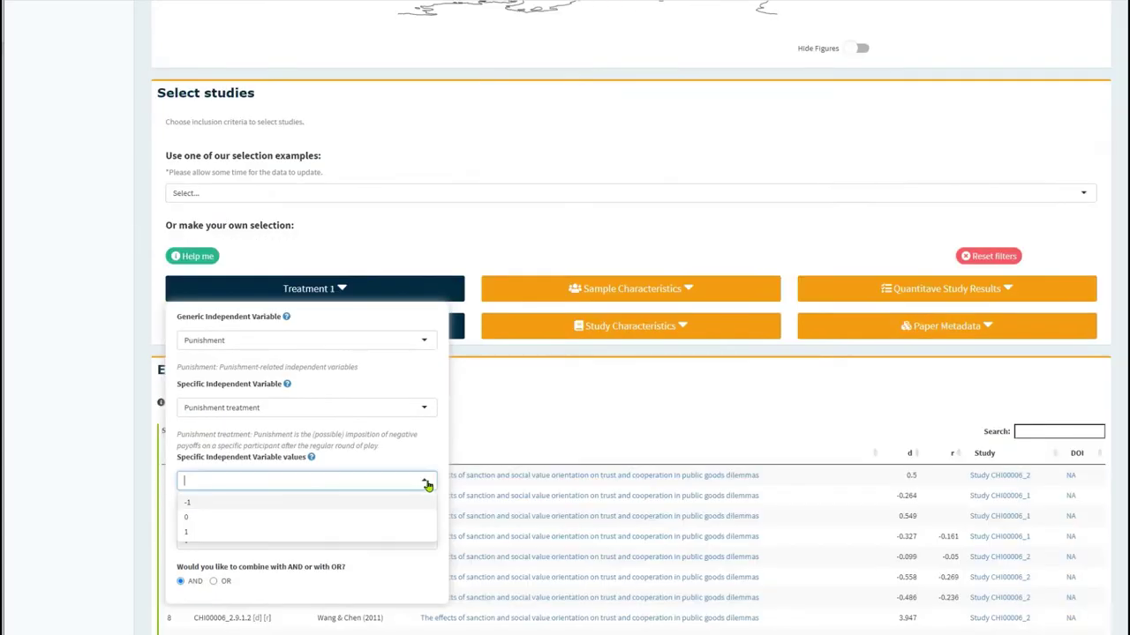
{"action": "left_click", "coordinate": [344, 532]}
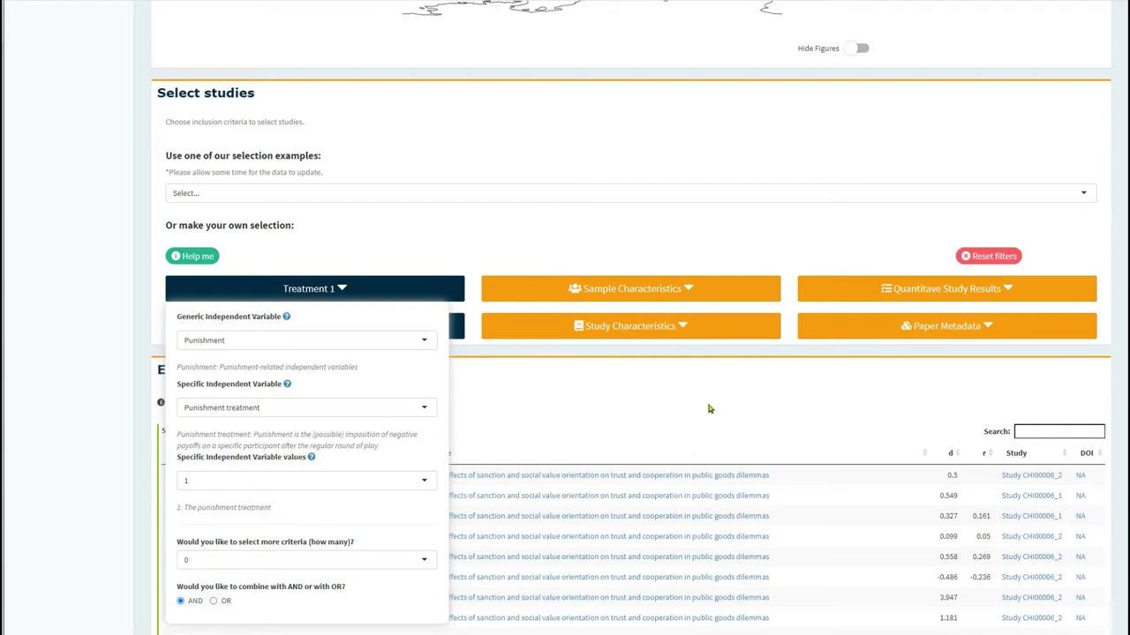
Scroll to the top to check the updated counts: 217 papers, 270 studies, 1206 effects, 41047 participants
{"action": "scroll", "coordinate": [624, 204], "scroll_direction": "up", "scroll_amount": 5}
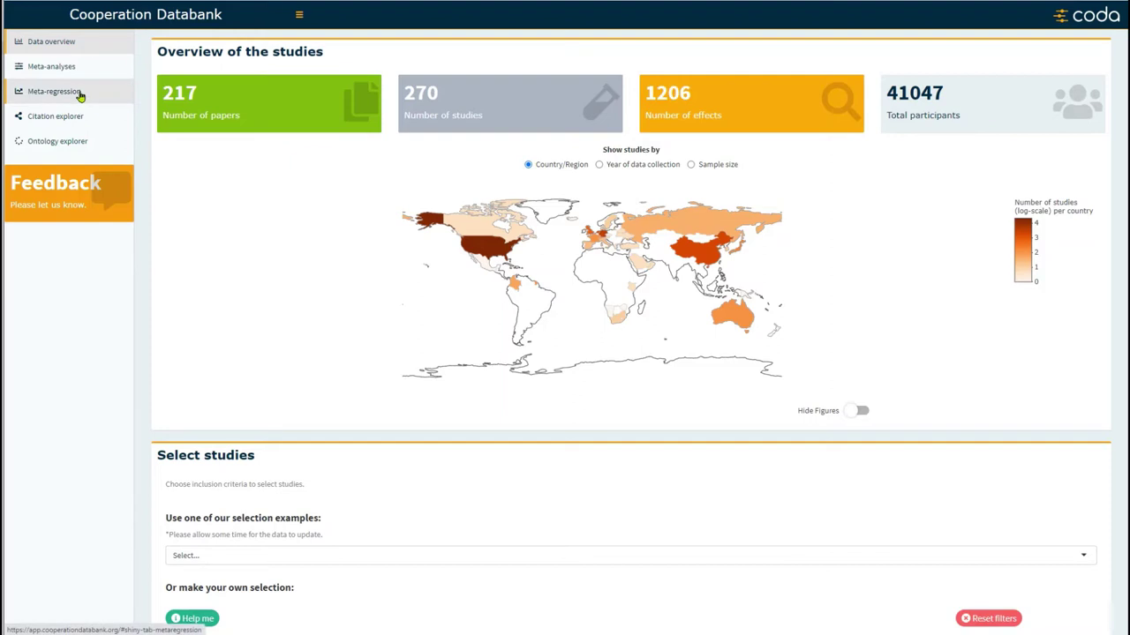
Review the Meta-regression page's REML output (k = 59, b = 0.57), then open the estimator dropdown
{"action": "left_click", "coordinate": [78, 94]}
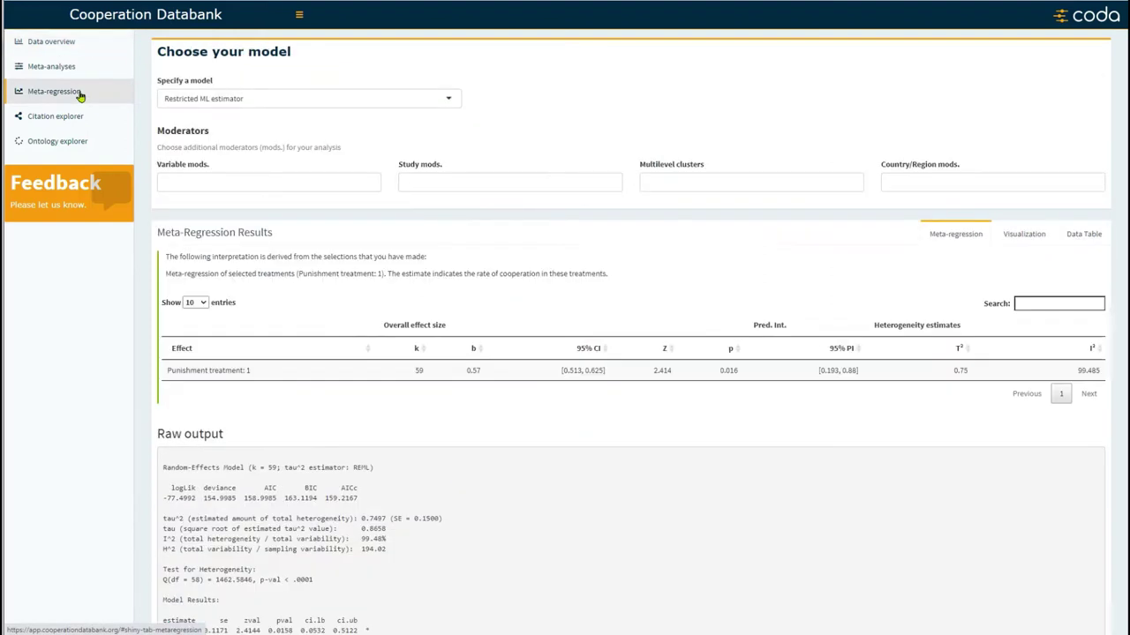
{"action": "scroll", "coordinate": [86, 376], "scroll_direction": "down", "scroll_amount": 1}
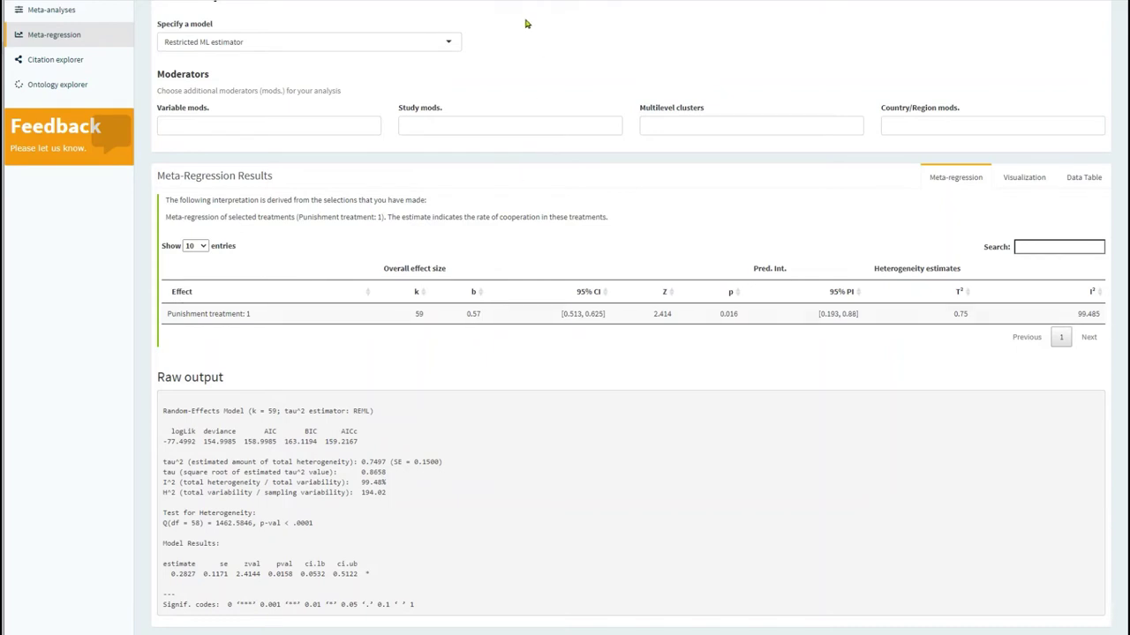
{"action": "scroll", "coordinate": [524, 23], "scroll_direction": "up", "scroll_amount": 1}
{"action": "scroll", "coordinate": [524, 24], "scroll_direction": "up", "scroll_amount": 1}
{"action": "left_click", "coordinate": [452, 72]}
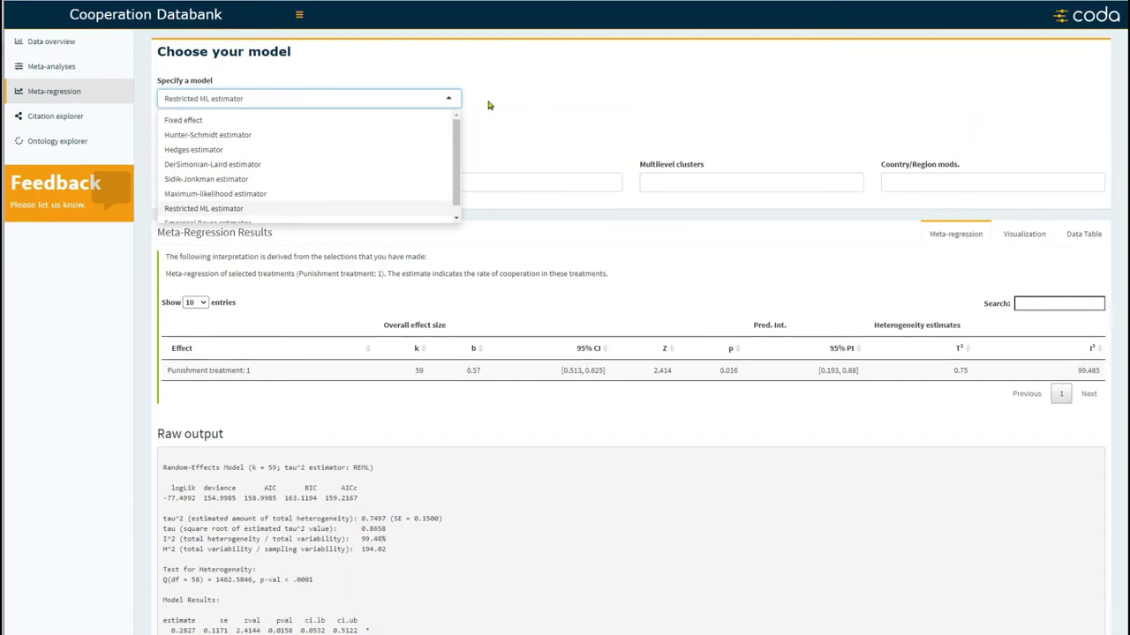
{"action": "left_click", "coordinate": [488, 105]}
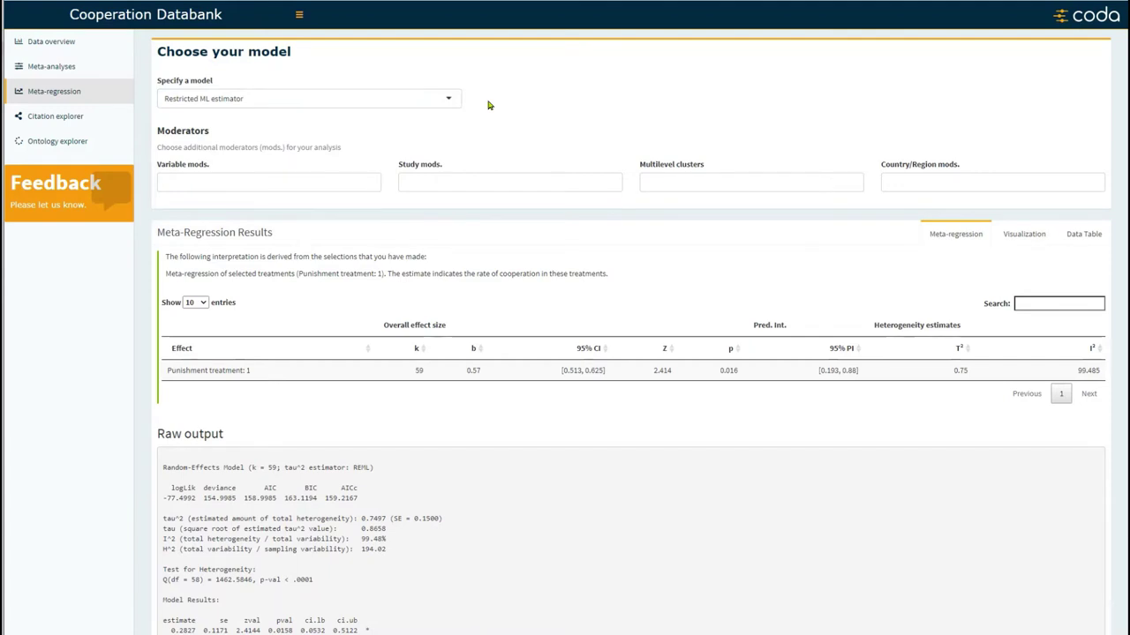
{"action": "left_click", "coordinate": [318, 184]}
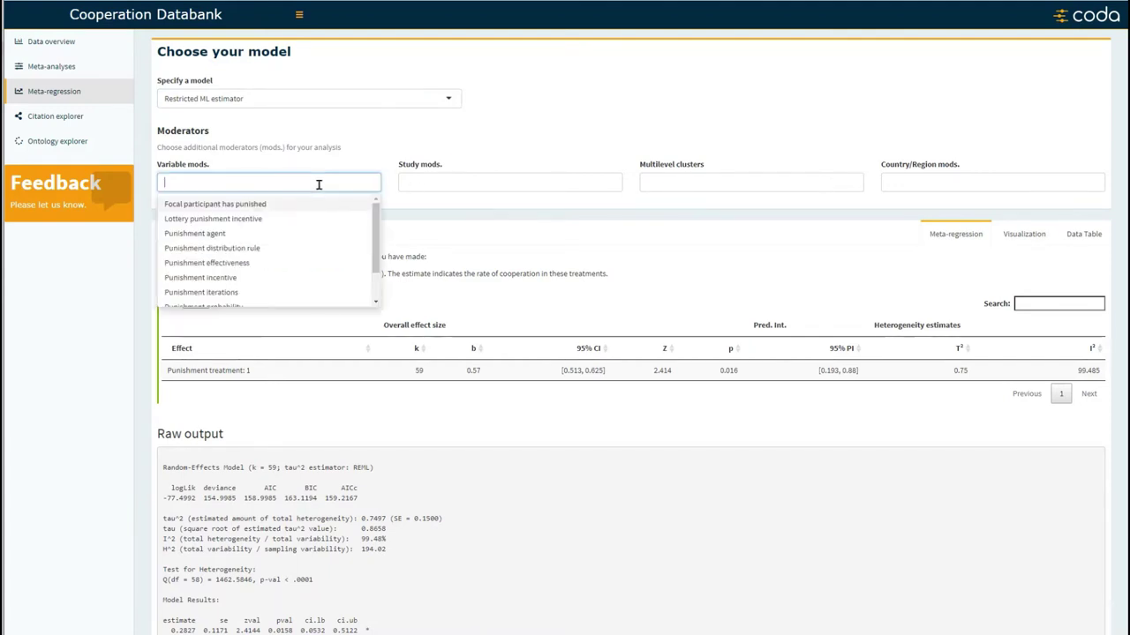
{"action": "left_click", "coordinate": [436, 179]}
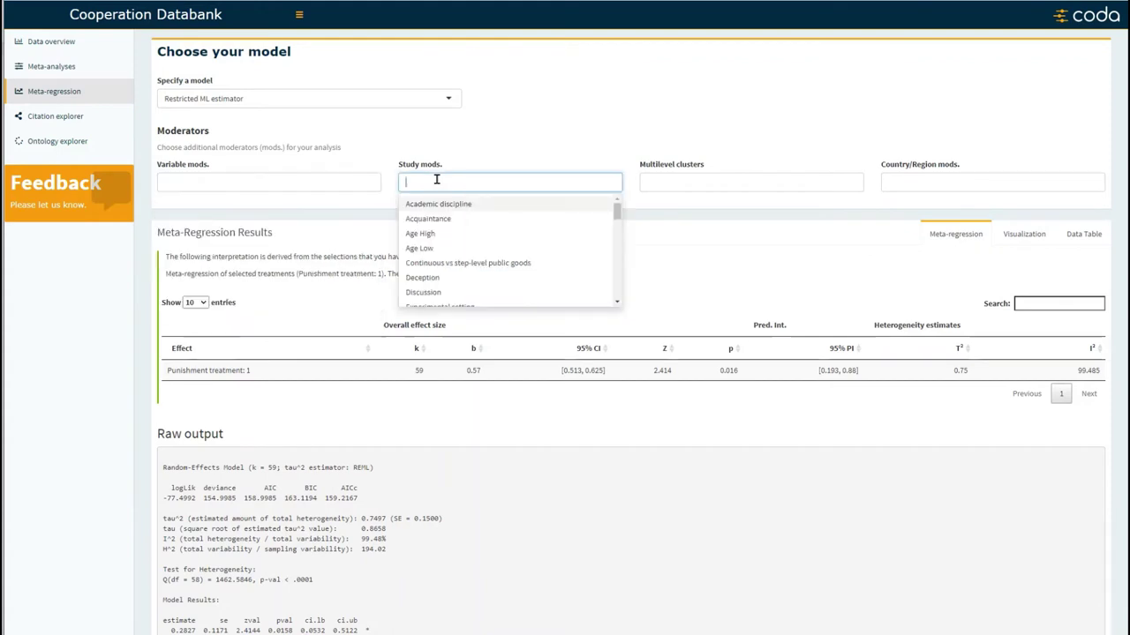
{"action": "left_click", "coordinate": [908, 174]}
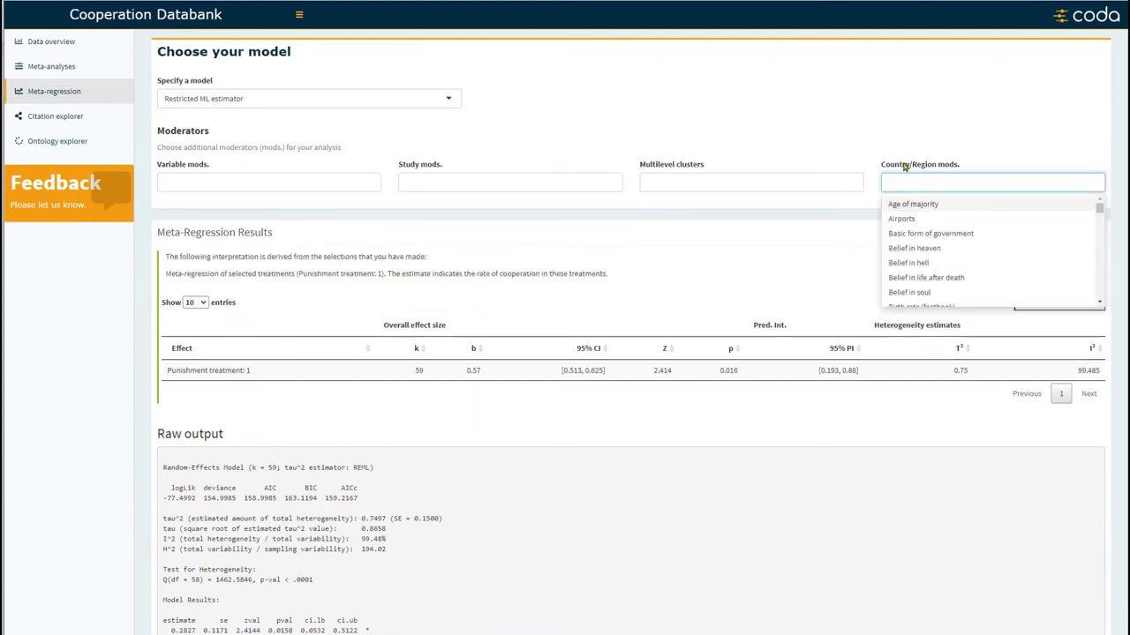
{"action": "left_click", "coordinate": [750, 181]}
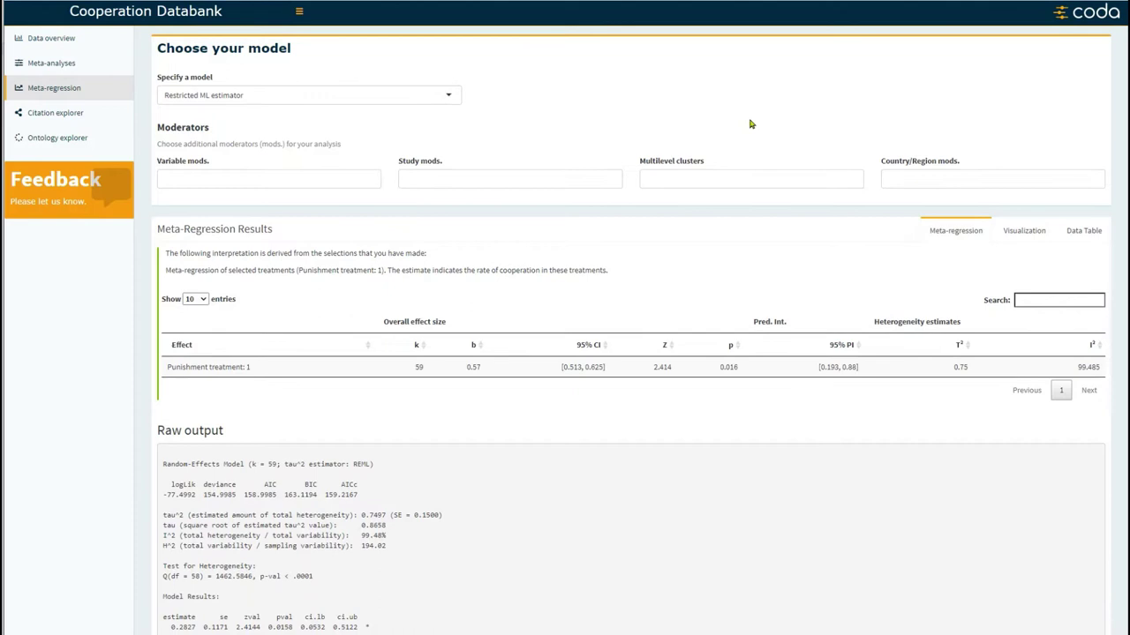
{"action": "scroll", "coordinate": [750, 124], "scroll_direction": "down", "scroll_amount": 2}
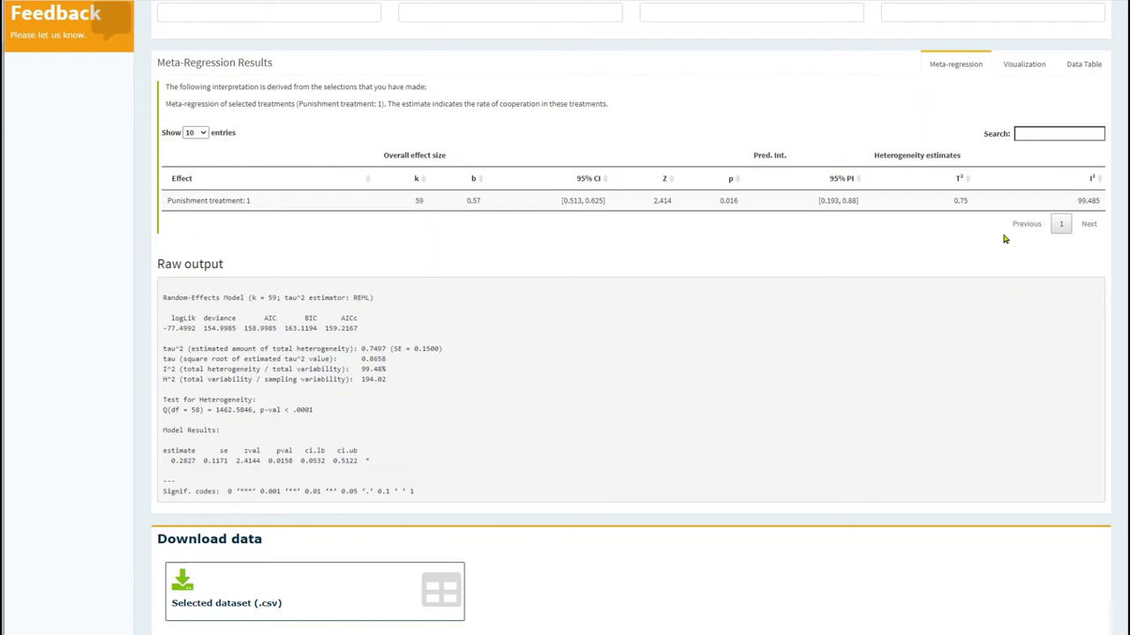
{"action": "scroll", "coordinate": [1003, 238], "scroll_direction": "up", "scroll_amount": 1}
Add Study and Paper as multilevel clusters and review the recomputed estimate b = 0.573, CI [0.499, 0.643]
{"action": "left_click", "coordinate": [688, 66]}
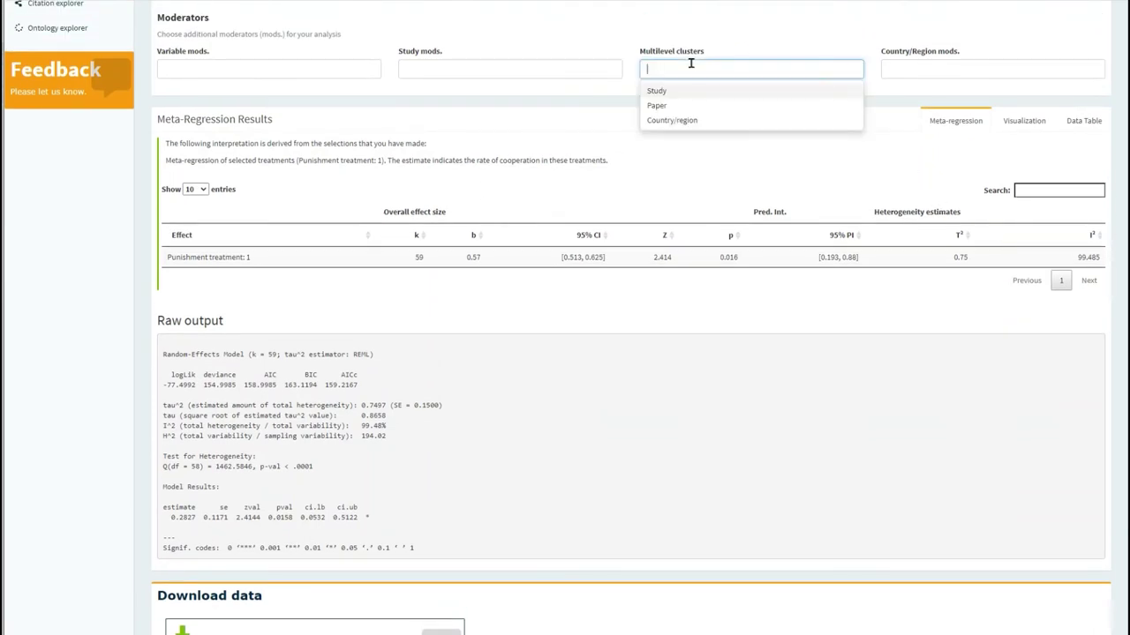
{"action": "left_click", "coordinate": [686, 90]}
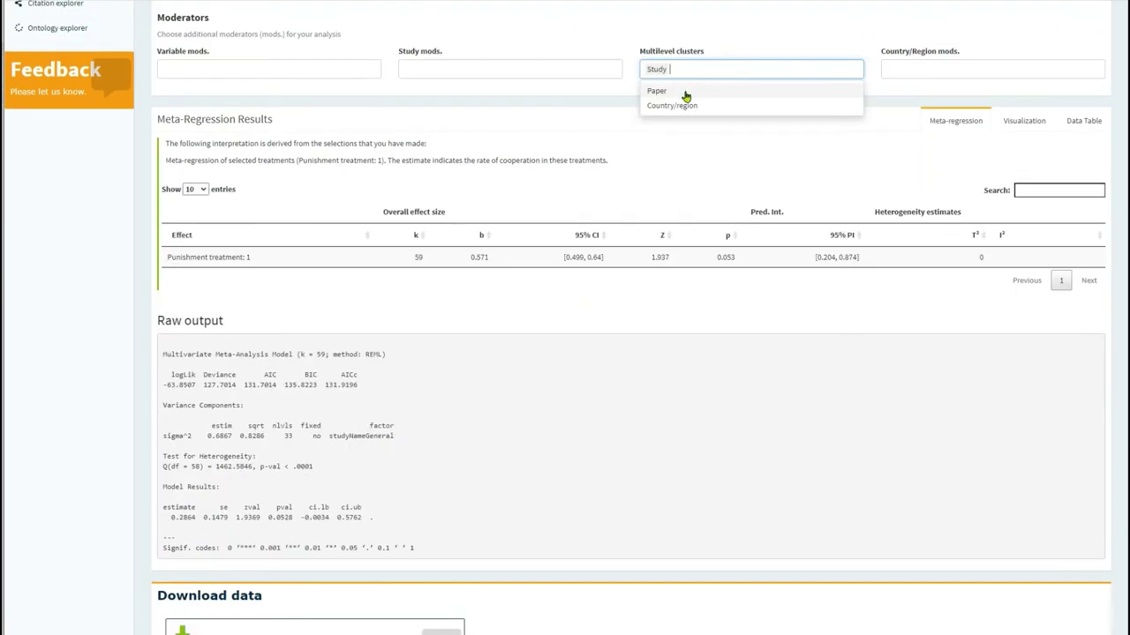
{"action": "left_click", "coordinate": [679, 92]}
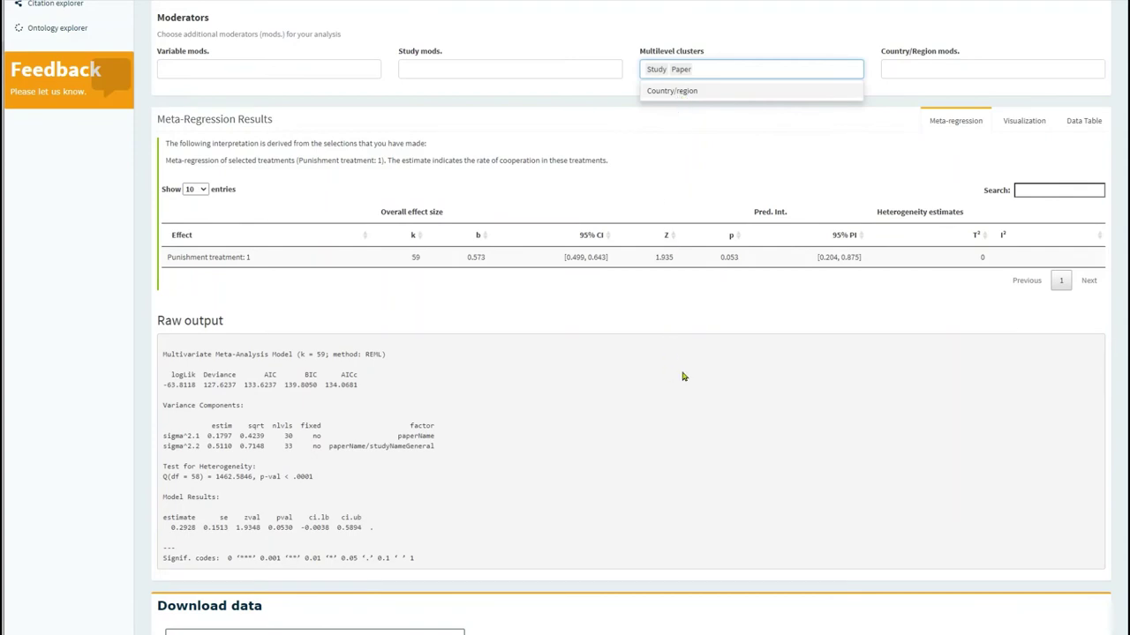
{"action": "scroll", "coordinate": [621, 380], "scroll_direction": "down", "scroll_amount": 1}
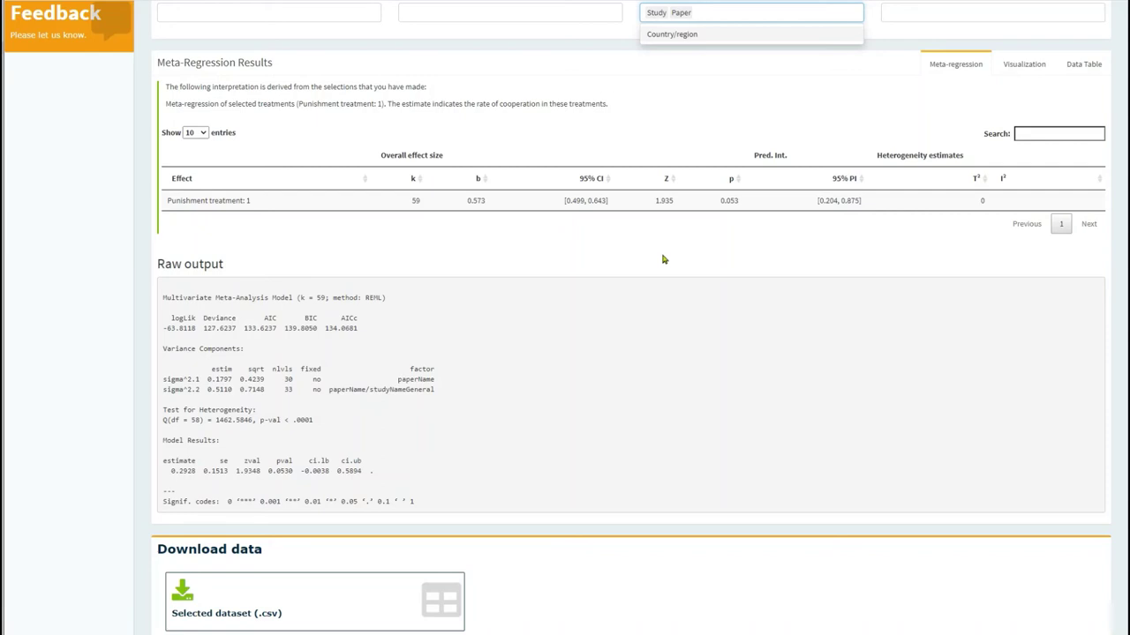
{"action": "scroll", "coordinate": [750, 245], "scroll_direction": "up", "scroll_amount": 1}
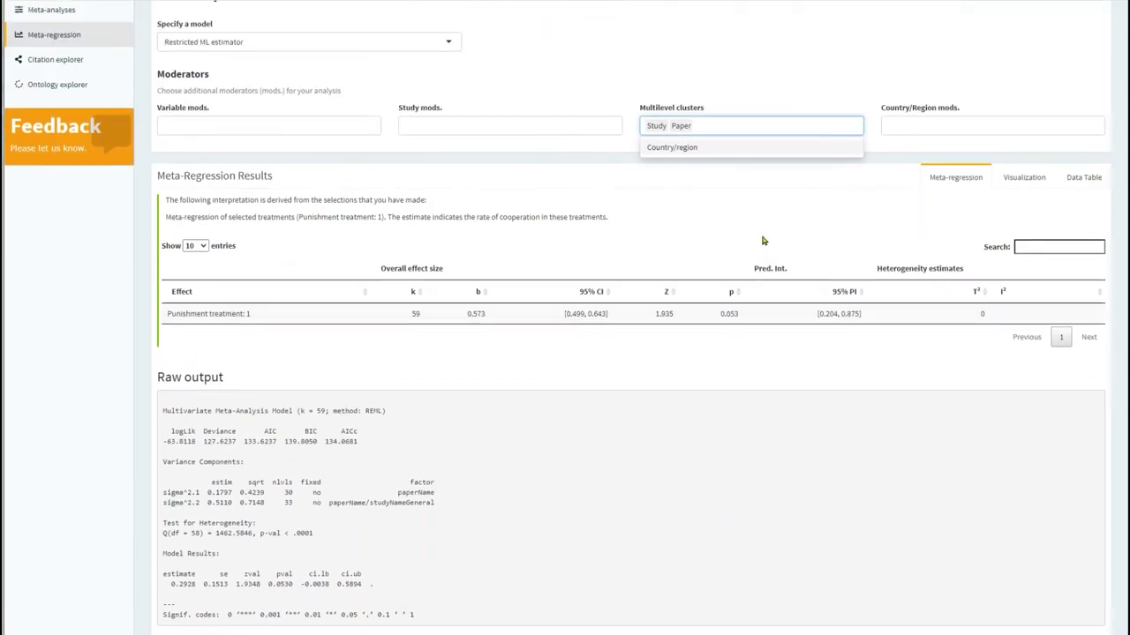
Switch to the Visualization tab and scroll through the forest plot of logged cooperation proportions
{"action": "left_click", "coordinate": [1018, 181]}
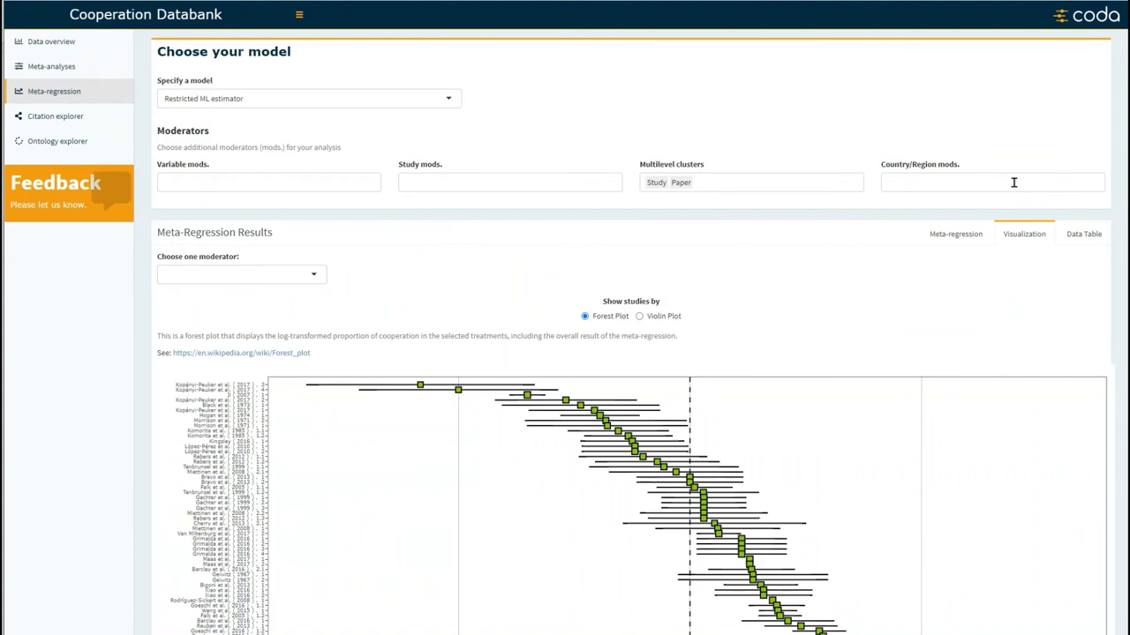
{"action": "scroll", "coordinate": [861, 311], "scroll_direction": "down", "scroll_amount": 2}
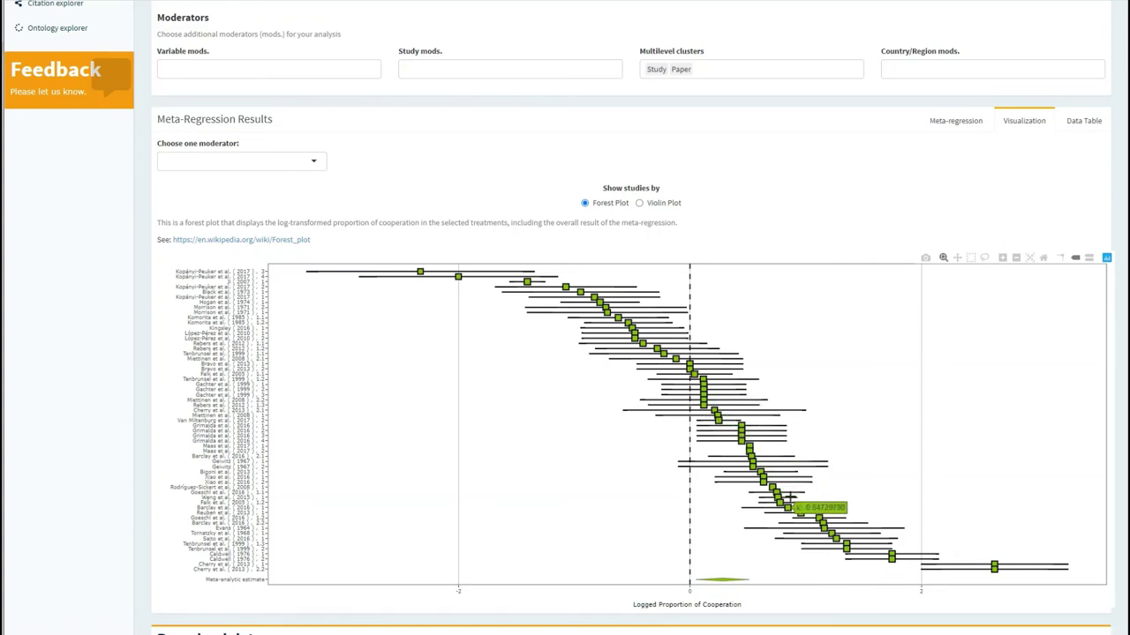
{"action": "scroll", "coordinate": [788, 502], "scroll_direction": "down", "scroll_amount": 1}
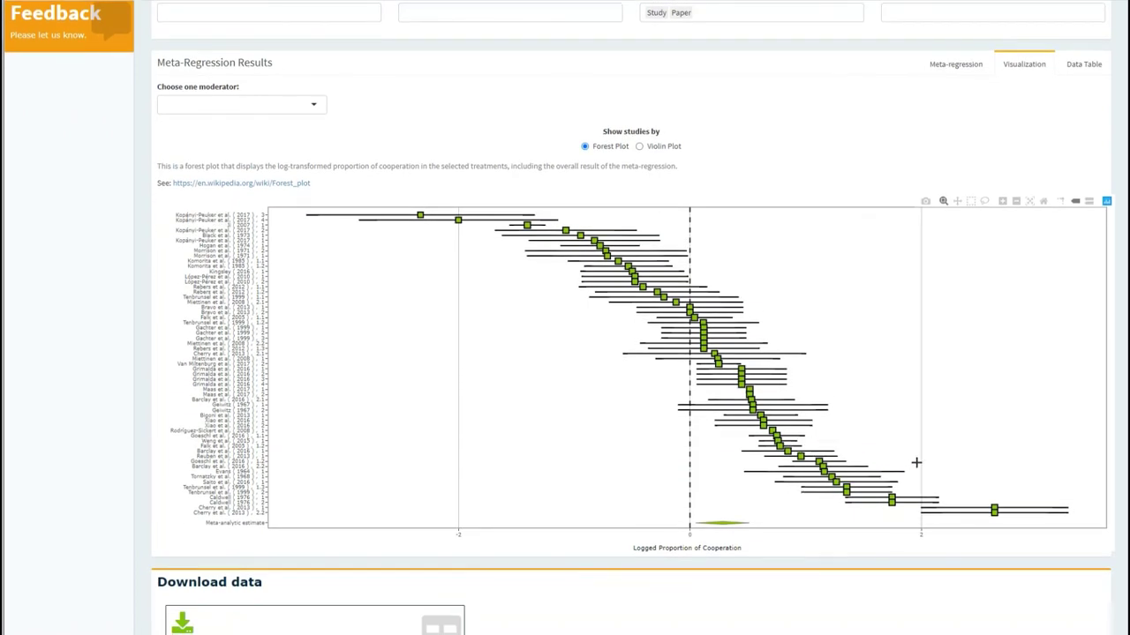
{"action": "scroll", "coordinate": [909, 462], "scroll_direction": "down", "scroll_amount": 1}
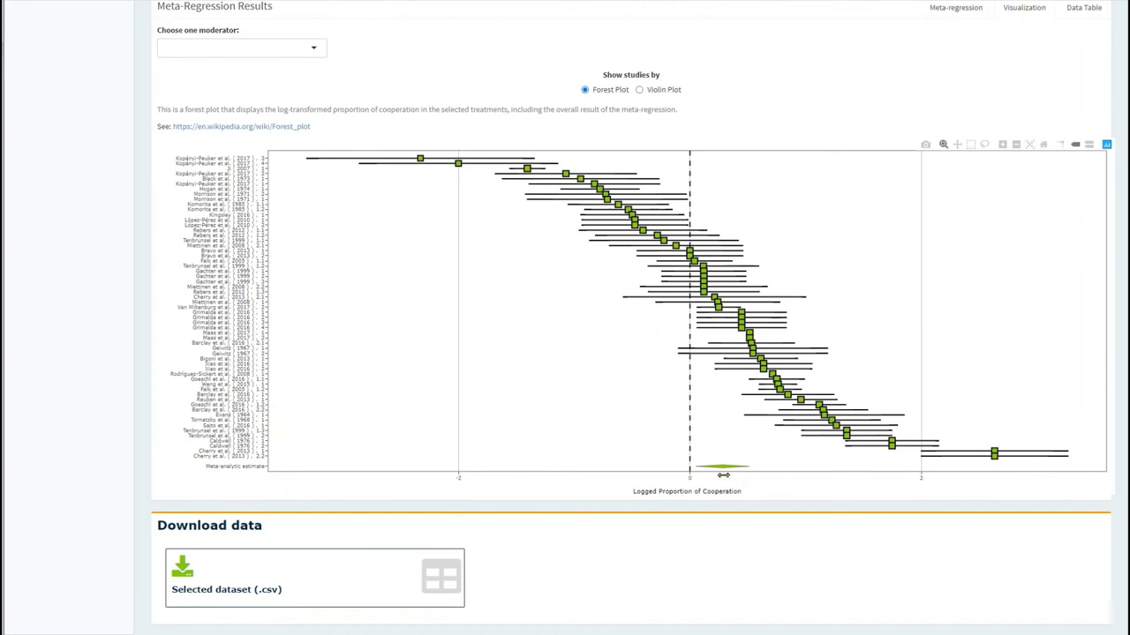
{"action": "mouse_move", "coordinate": [719, 466]}
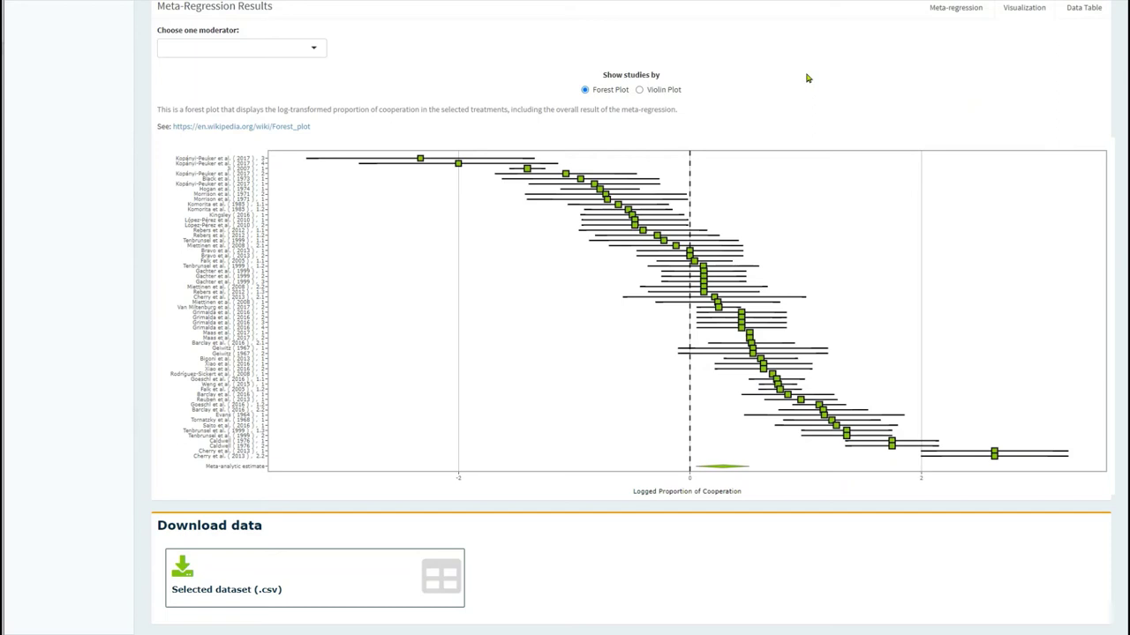
Choose Violin Plot under Show studies by
{"action": "left_click", "coordinate": [639, 90]}
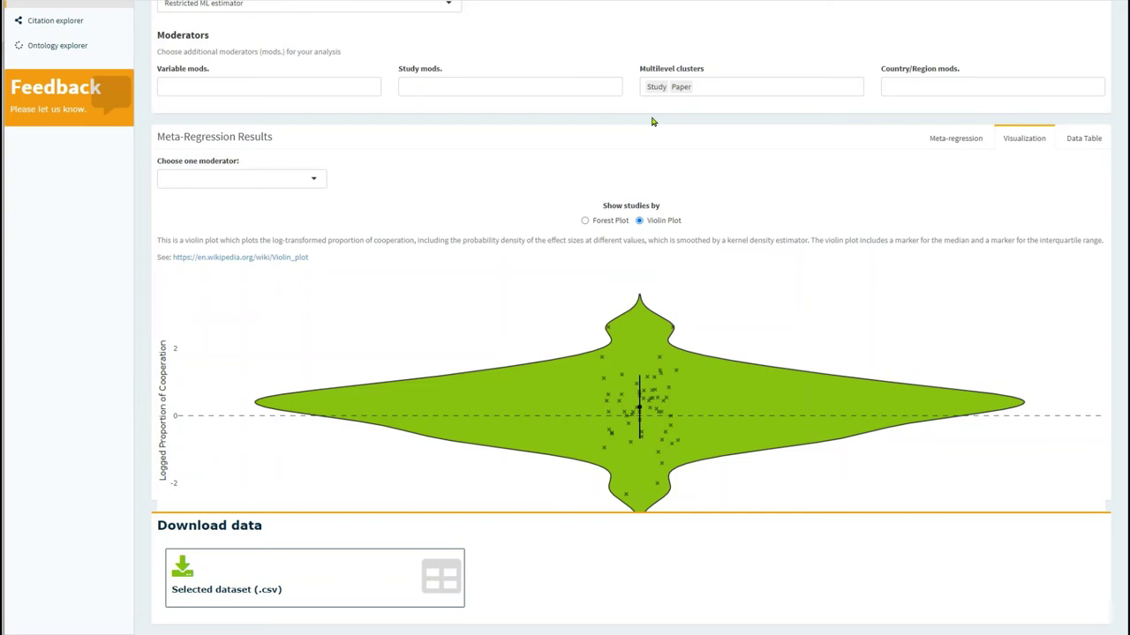
{"action": "mouse_move", "coordinate": [609, 327]}
Open the Data Table and sort by Log. Rate of Cooperation, highest first, briefly highlighting the top row
{"action": "left_click", "coordinate": [1084, 144]}
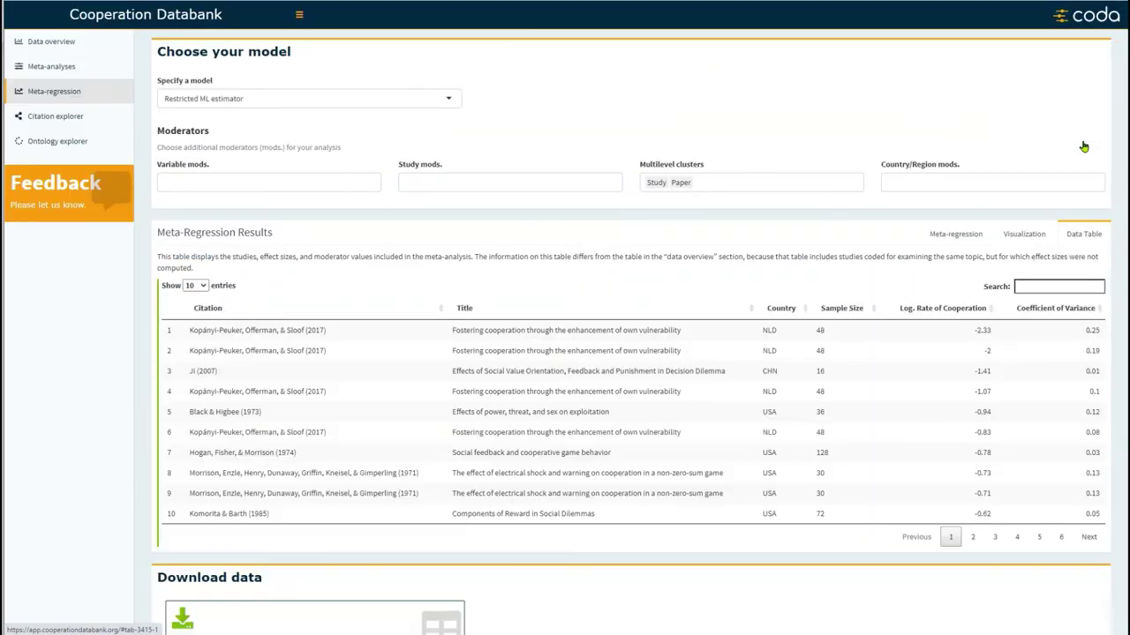
{"action": "left_click", "coordinate": [992, 310]}
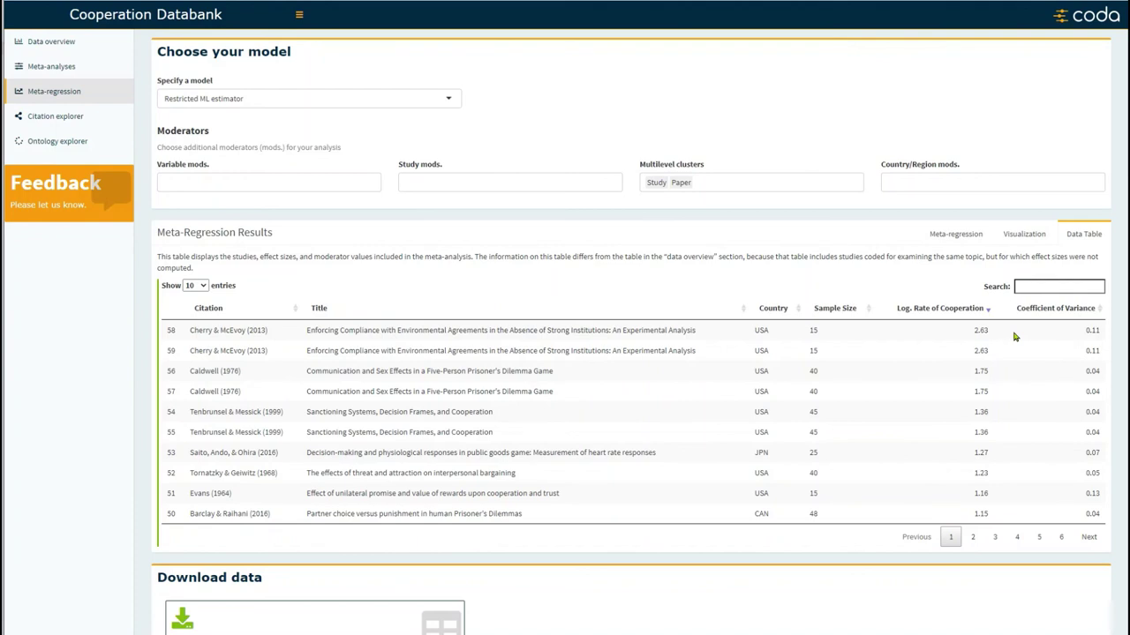
{"action": "left_click", "coordinate": [1014, 334]}
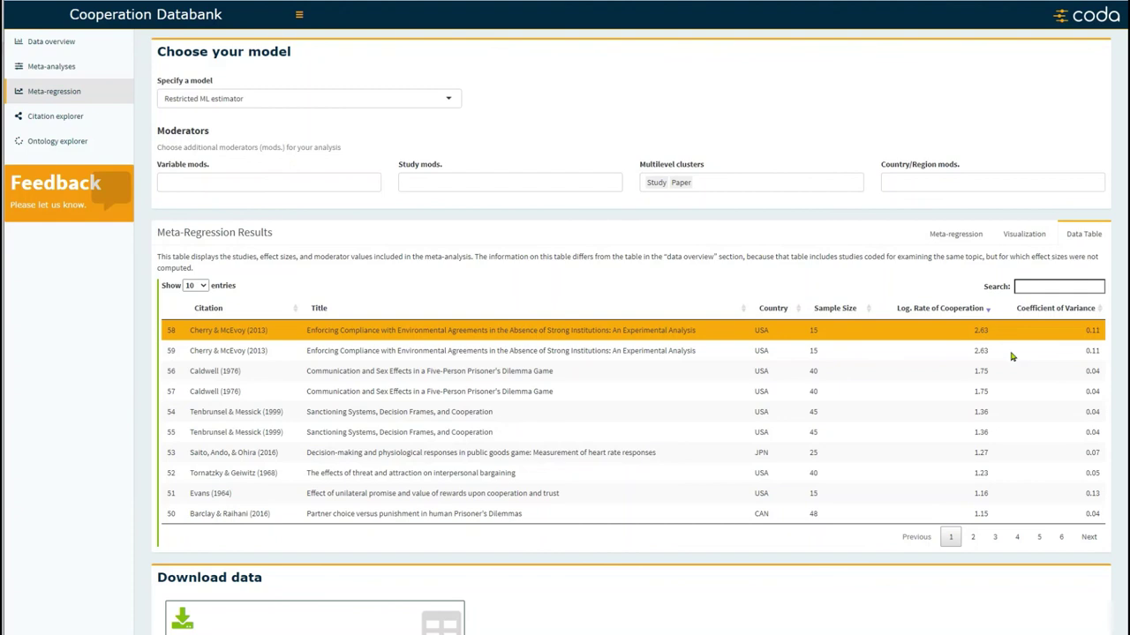
{"action": "left_click", "coordinate": [1006, 335]}
Re-sort ascending so the lowest rate (−2.33) leads, briefly highlighting that row
{"action": "left_click", "coordinate": [989, 311]}
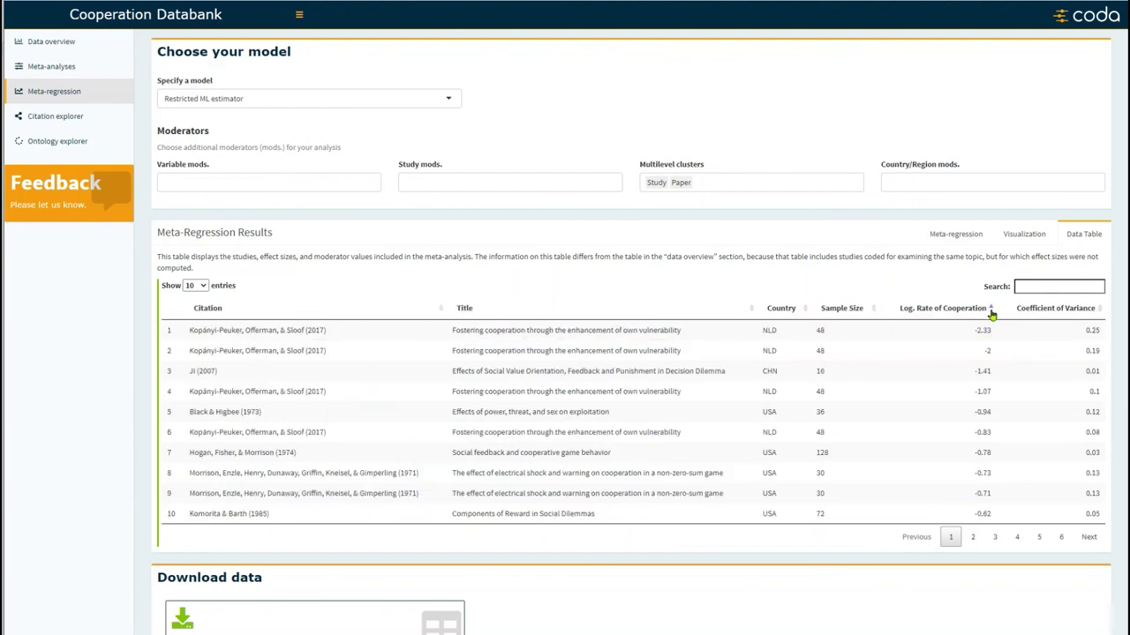
{"action": "left_click", "coordinate": [1019, 337]}
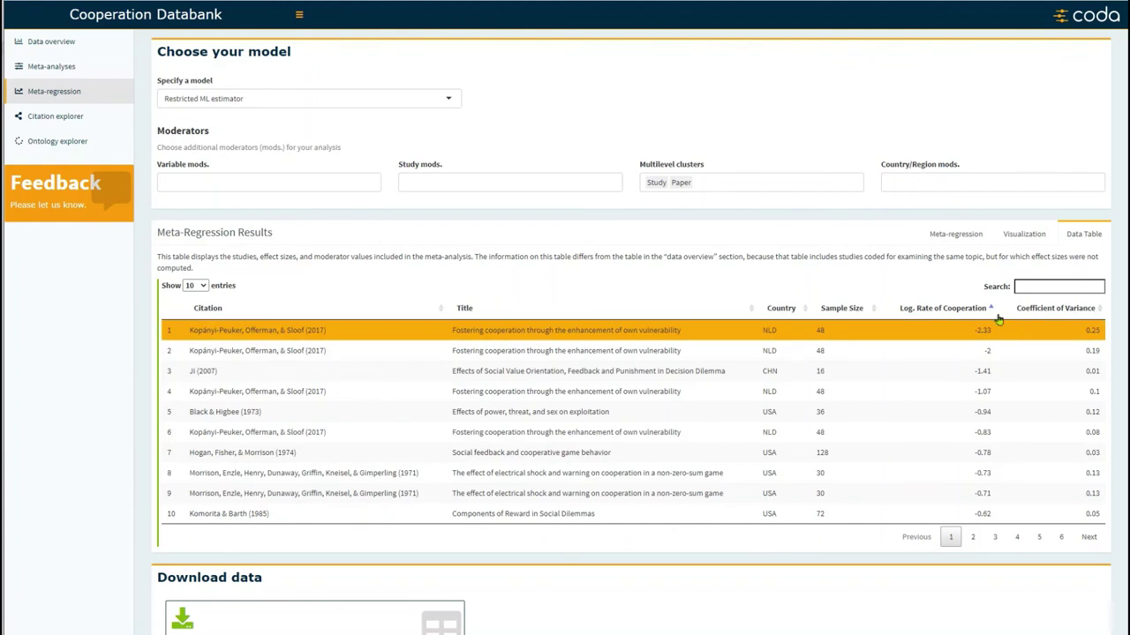
{"action": "left_click", "coordinate": [1010, 340]}
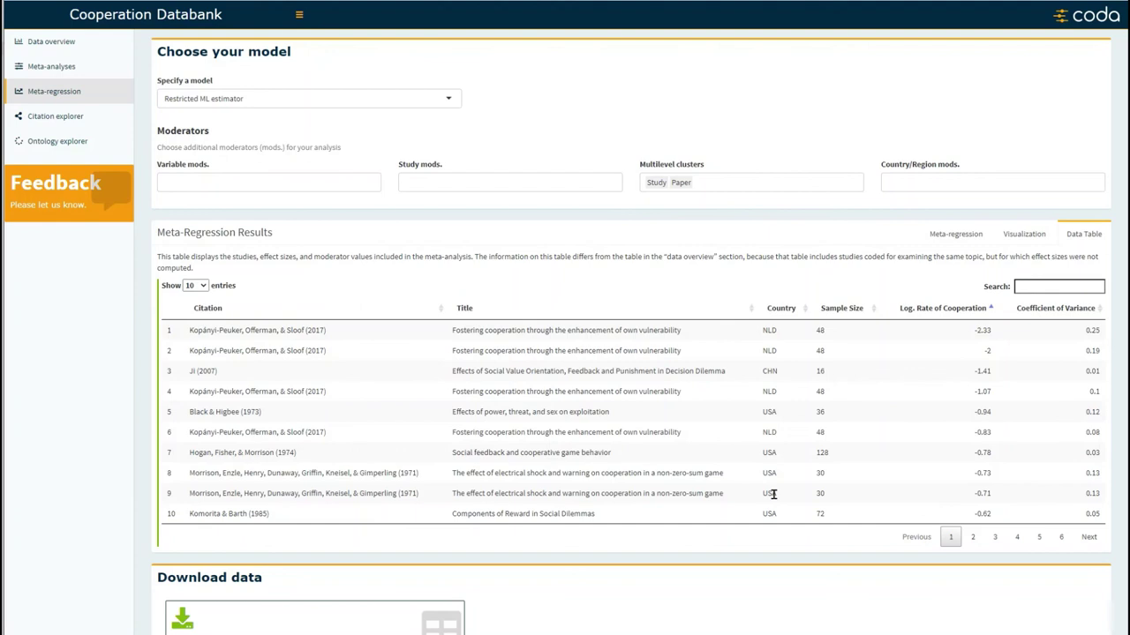
{"action": "scroll", "coordinate": [718, 512], "scroll_direction": "down", "scroll_amount": 1}
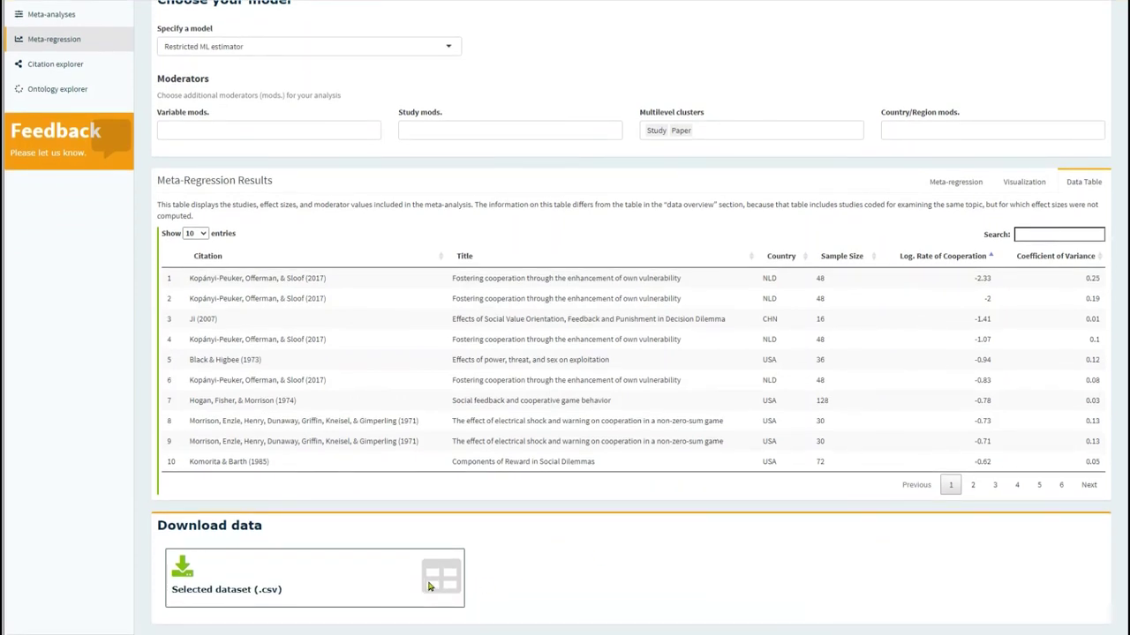